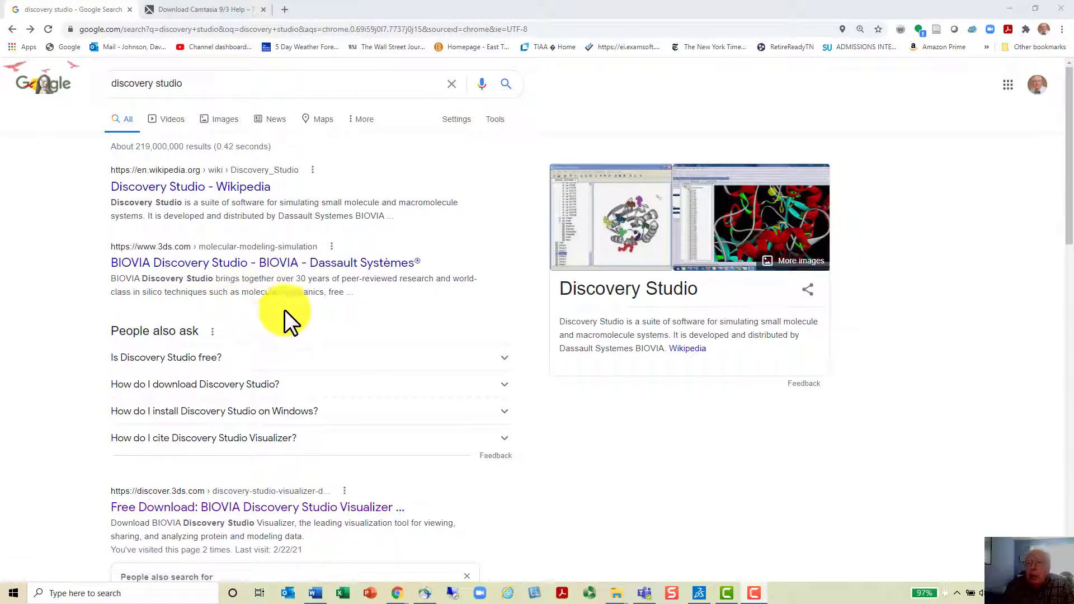
Open the free download page for BIOVIA Discovery Studio Visualizer from the search results.
scroll(252, 479, down, 1)
scroll(253, 466, down, 2)
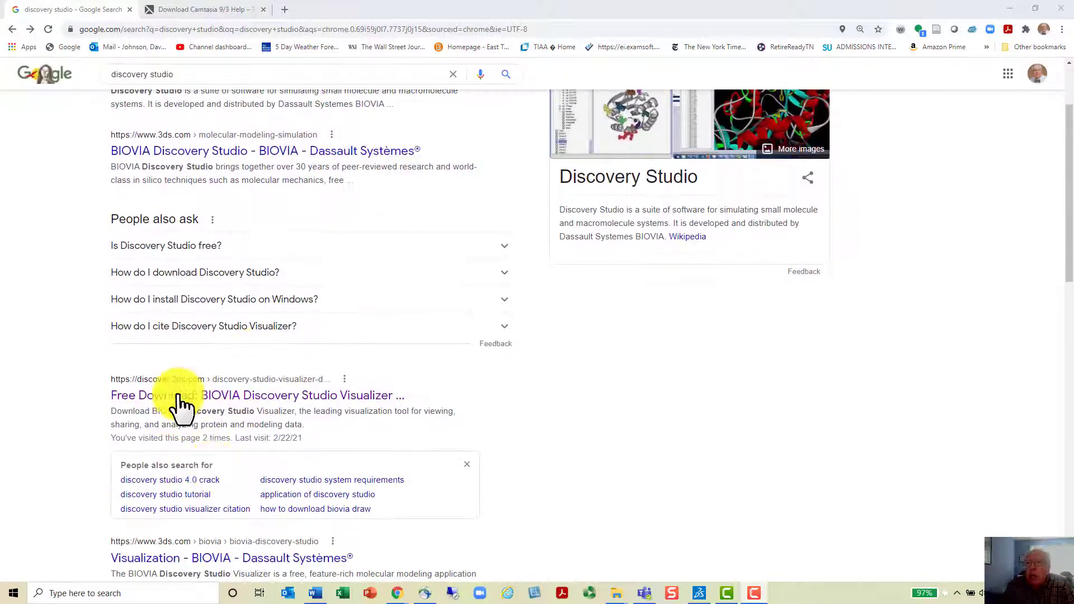
click(225, 399)
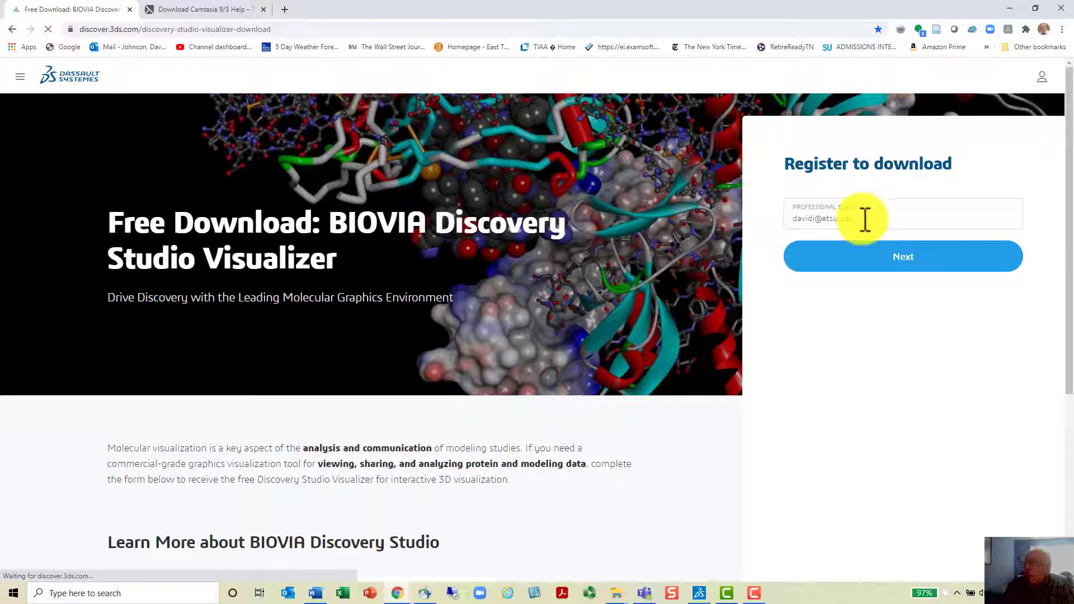
Submit the download registration with the prefilled e-mail and privacy-policy consent, and request the Windows 64-bit DS Visualizer client.
click(882, 249)
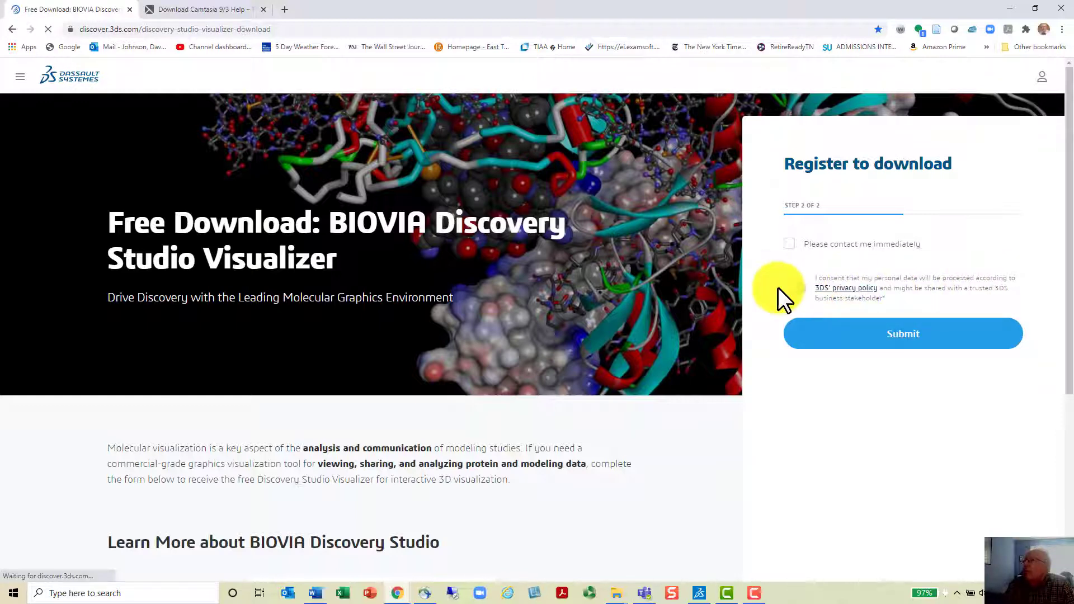
click(796, 287)
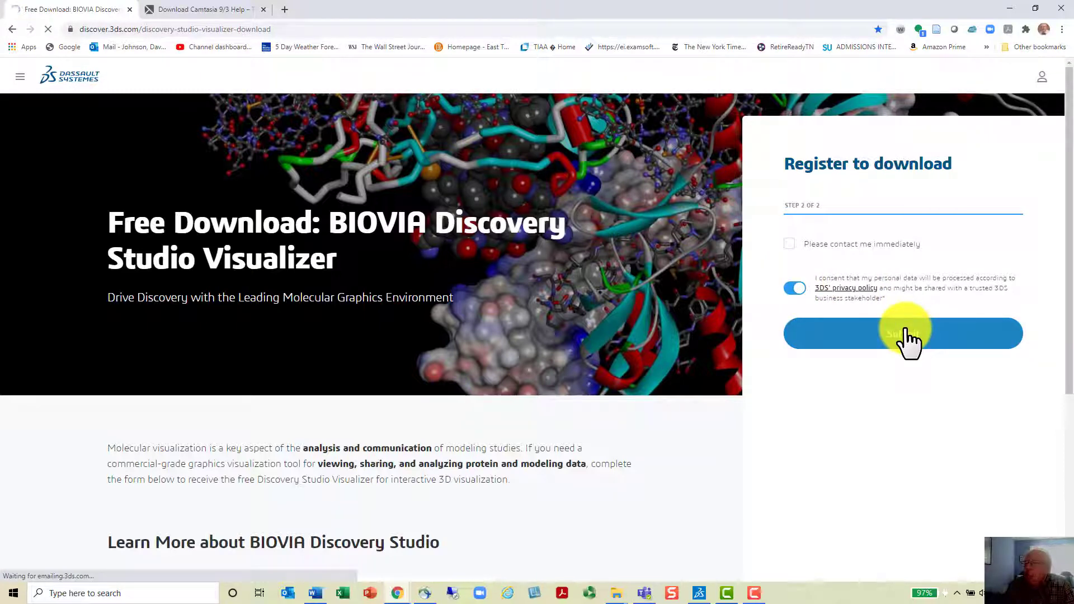
click(906, 335)
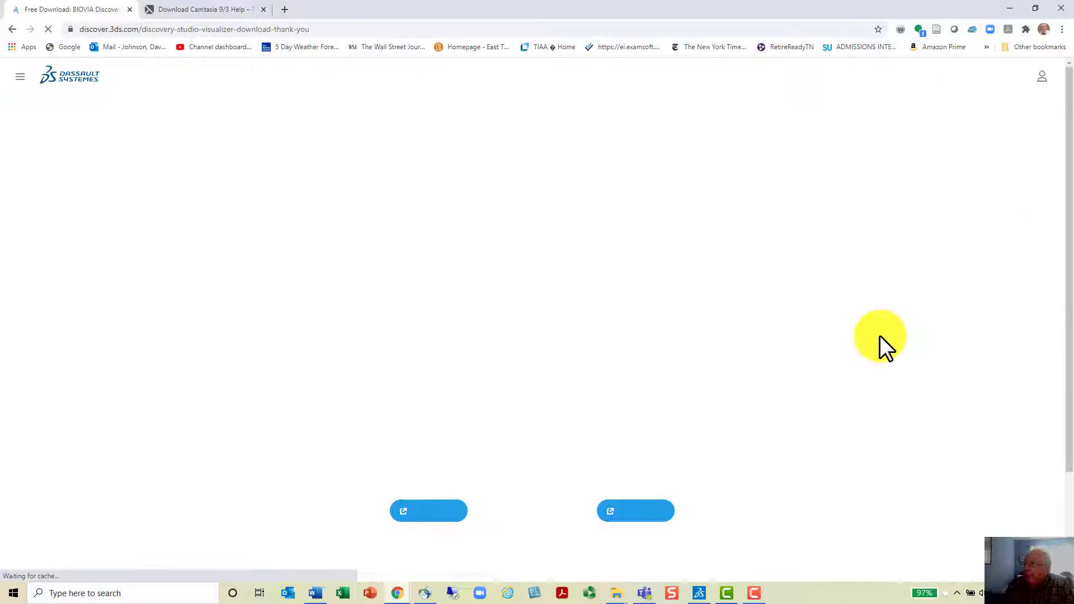
click(435, 512)
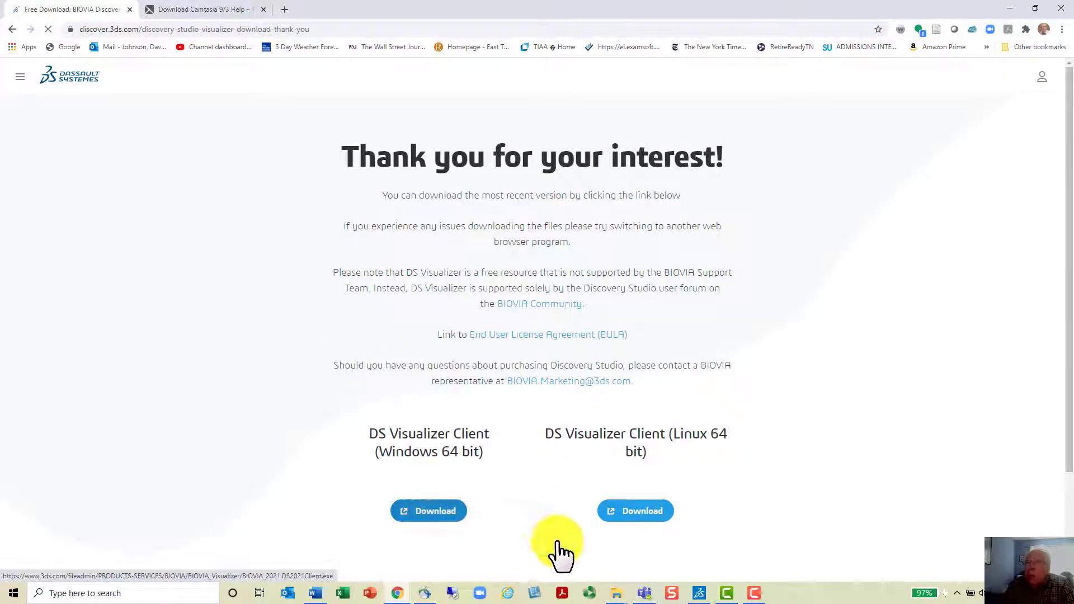
Switch to Discovery Studio Visualizer and hide the View toolbar.
mouse_move(694, 596)
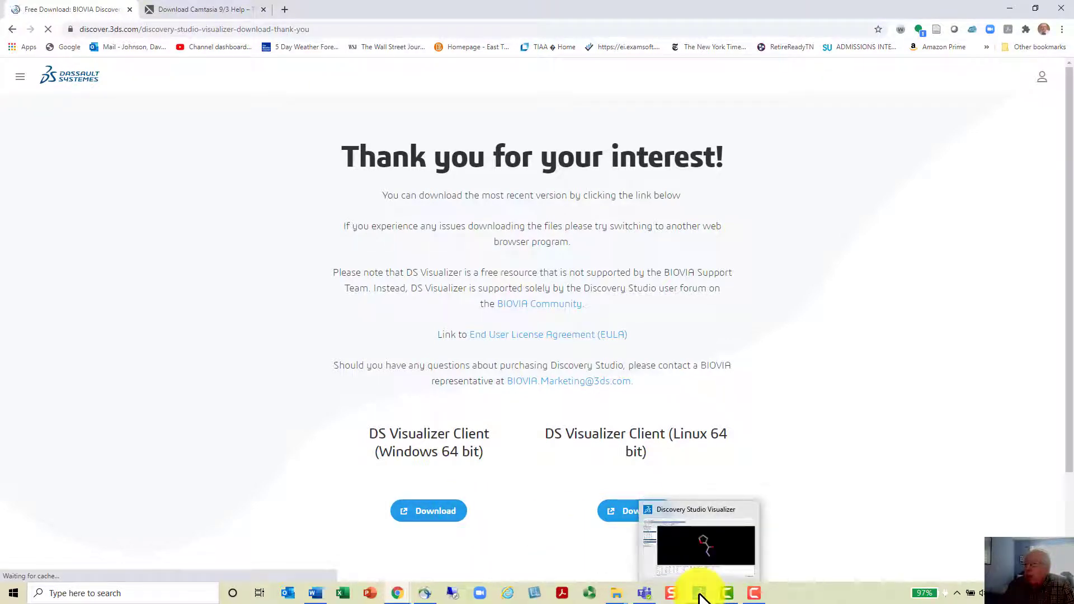
click(699, 594)
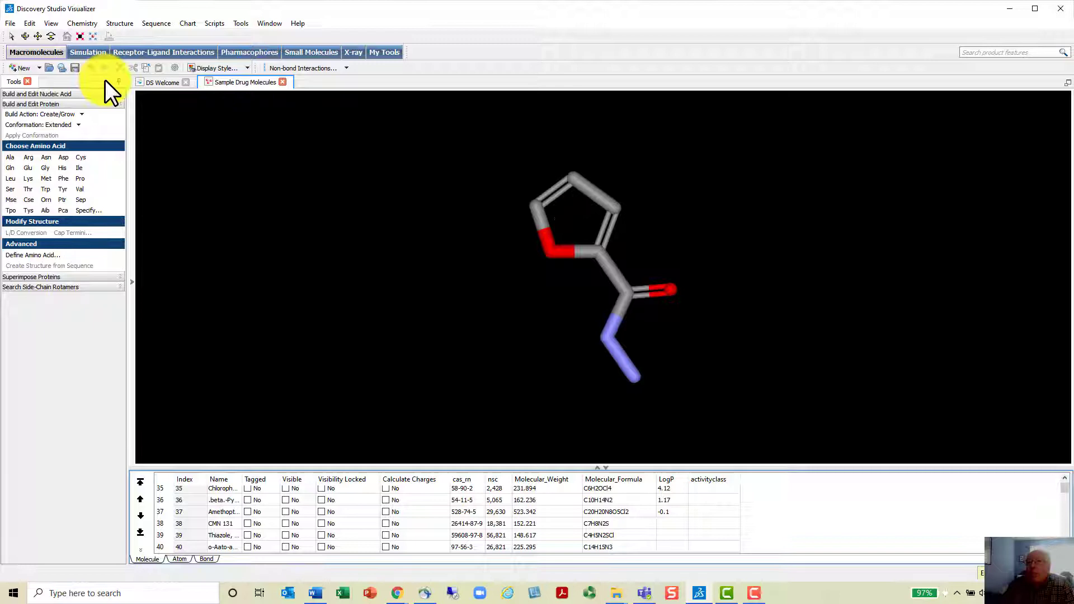
right_click(494, 35)
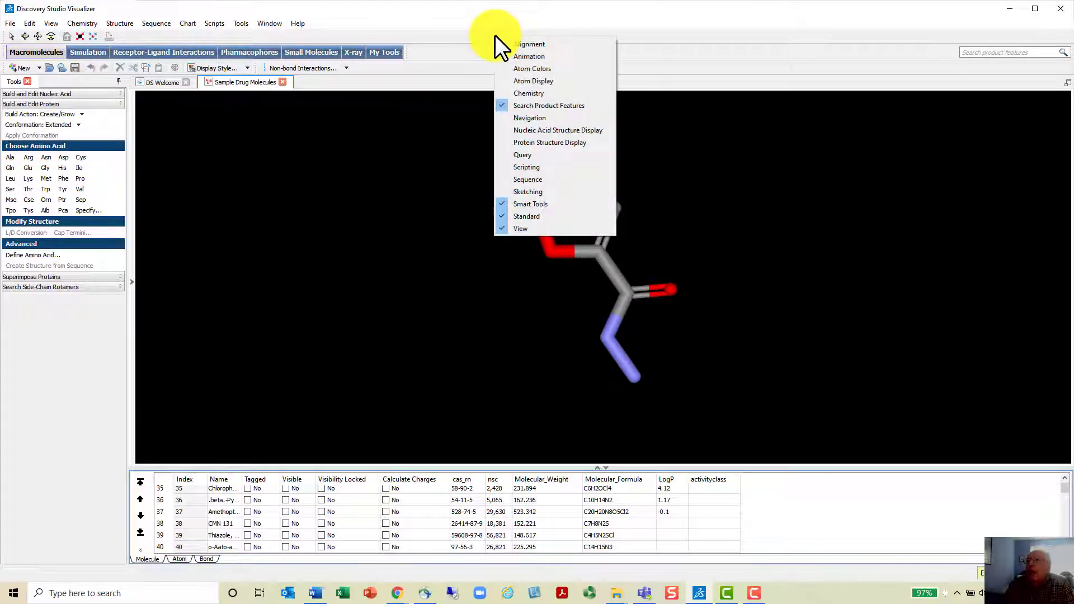
click(538, 229)
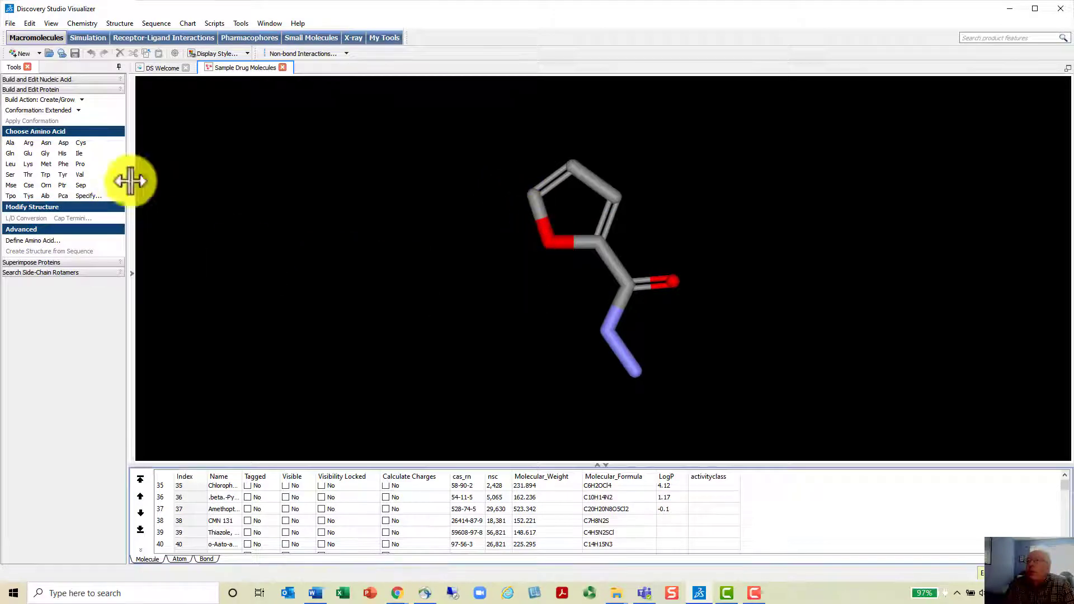
Close the Sample Drug Molecules document and turn the View toolbar back on.
click(282, 68)
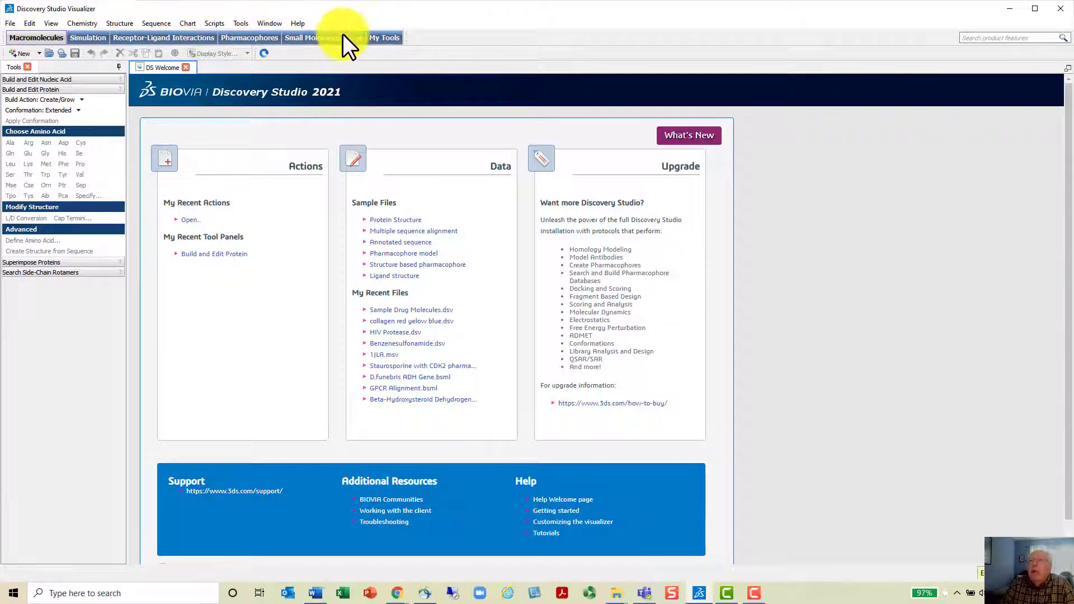
right_click(457, 38)
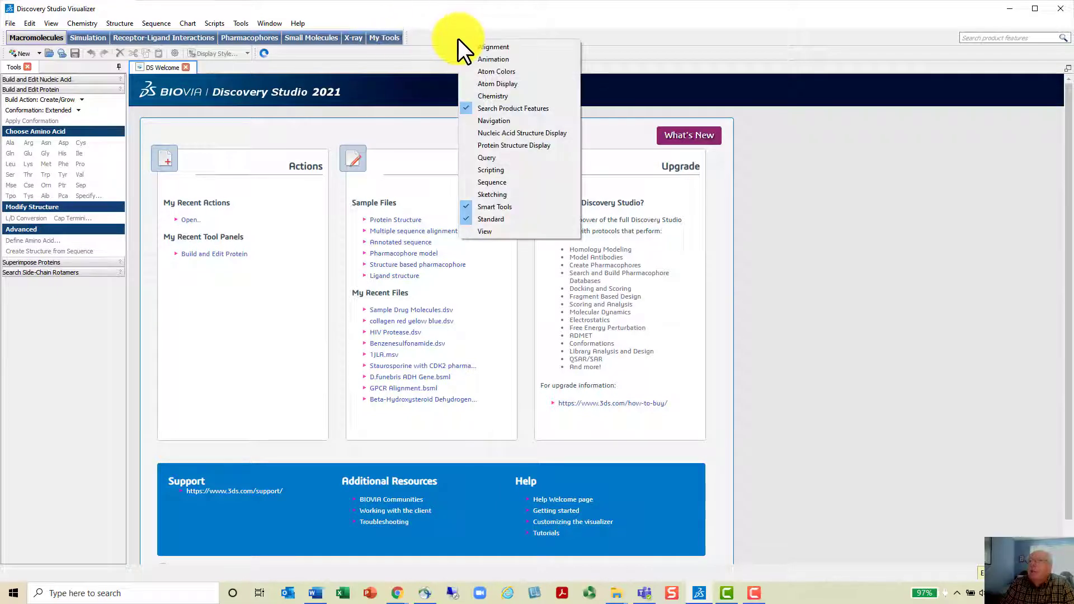
click(484, 230)
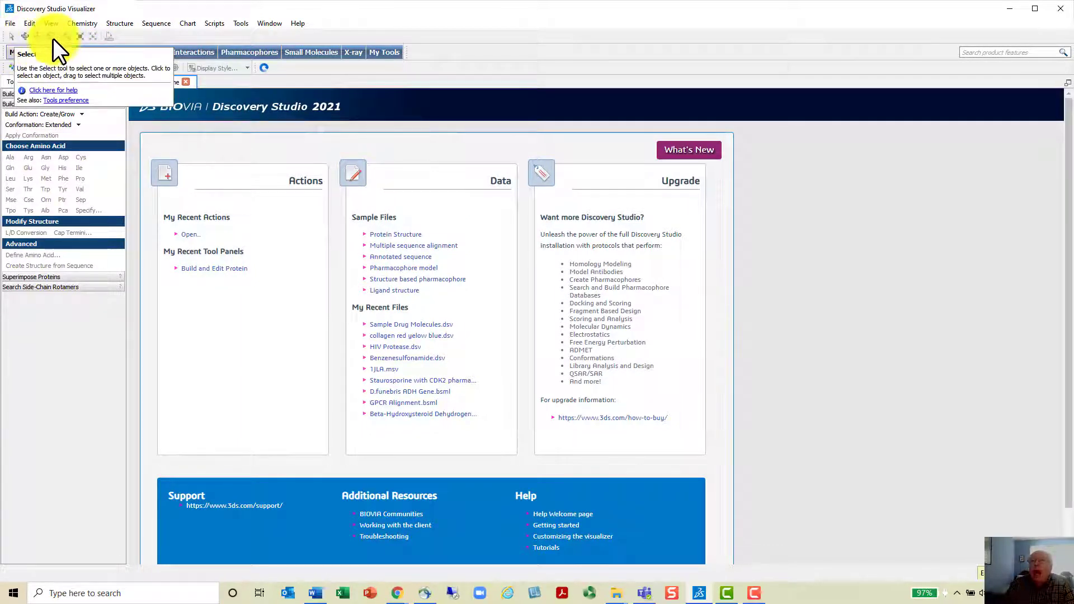
right_click(23, 39)
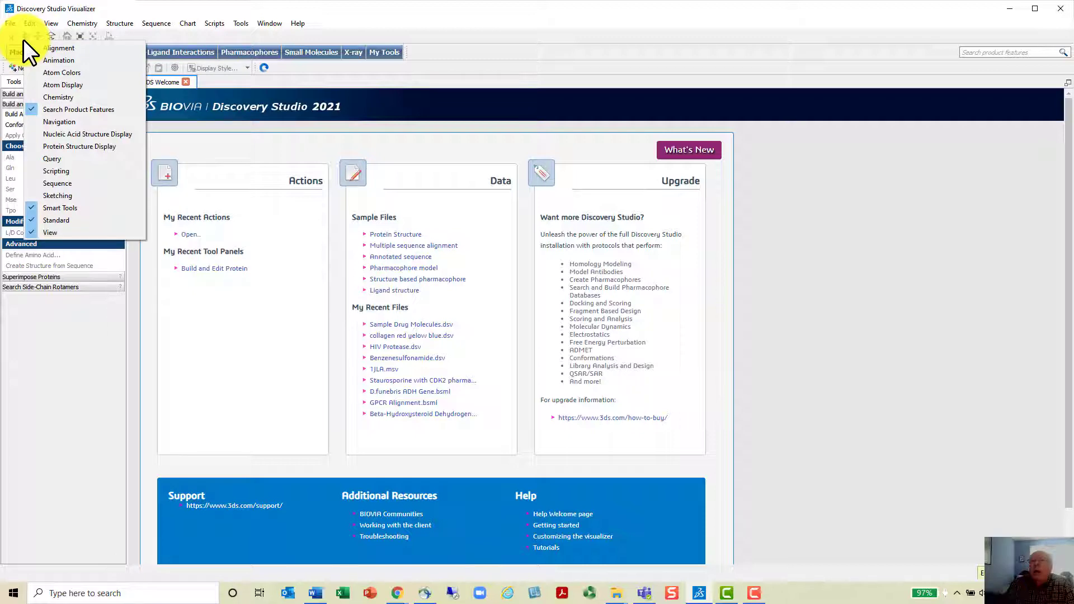
key(Escape)
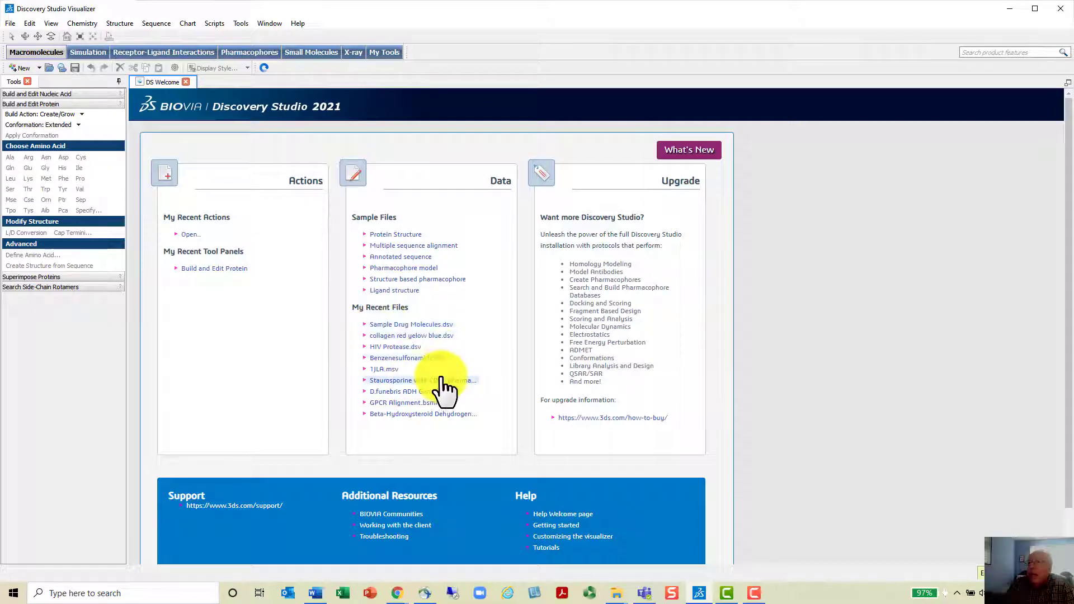
Open the recent file "collagen red yelow blue.dsv" and expand its hierarchy through chain A to the atoms of PRO1.
click(409, 336)
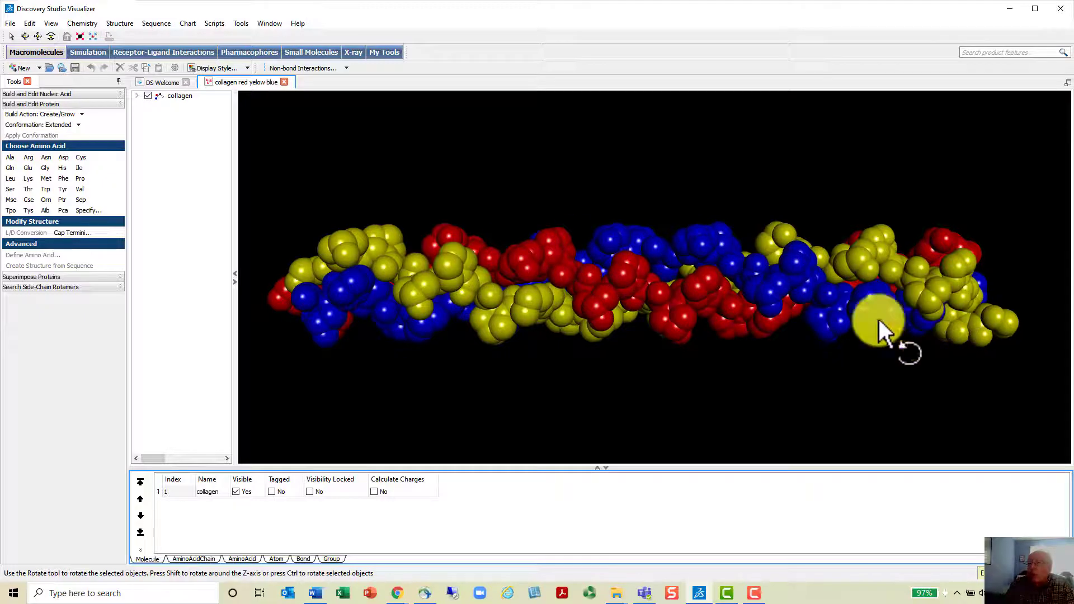
click(136, 92)
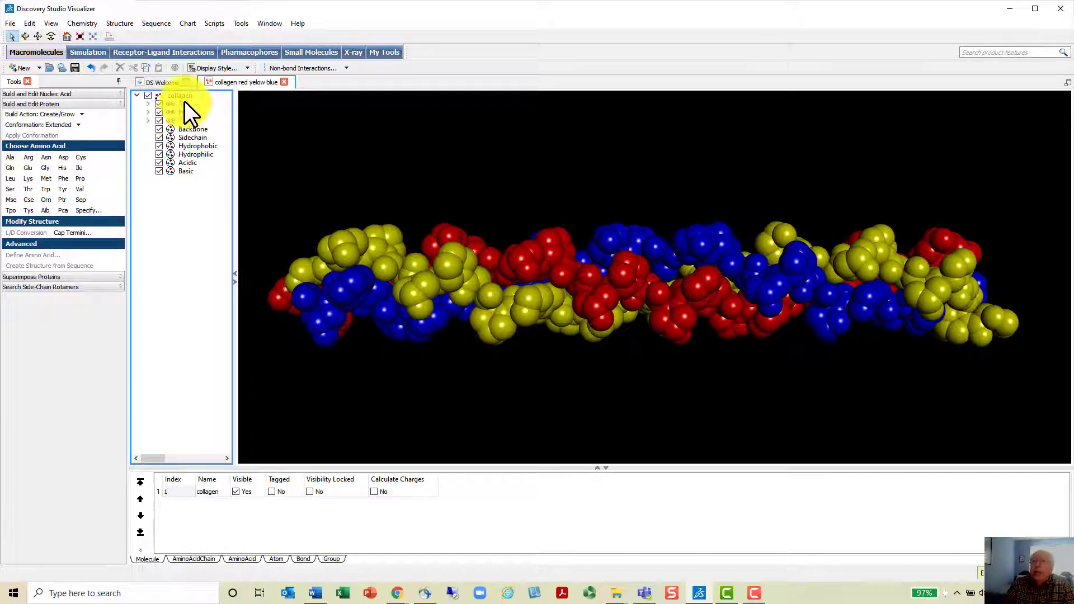
click(148, 104)
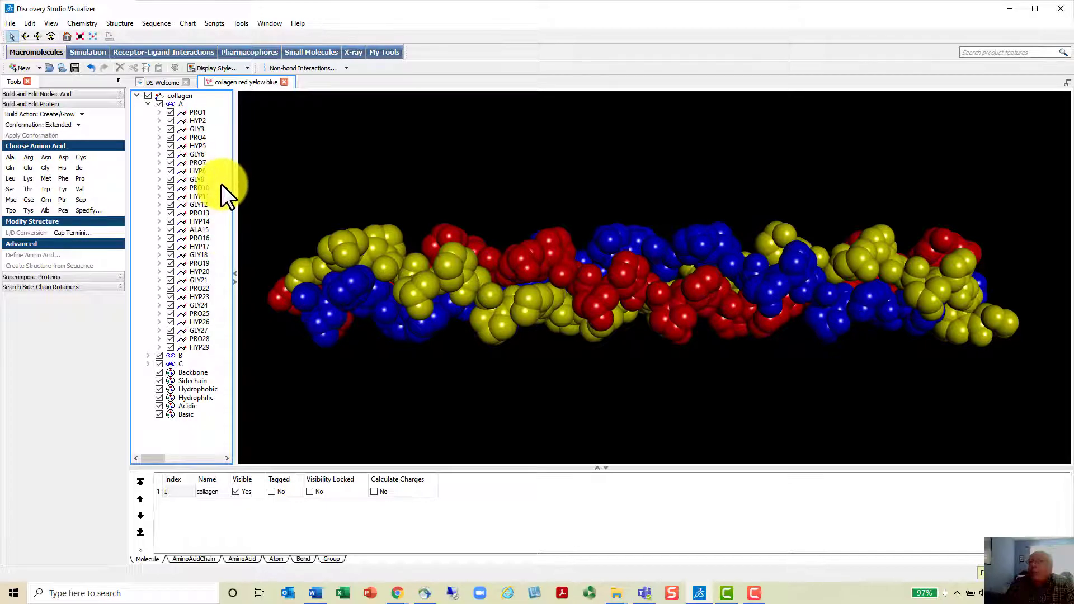
click(159, 111)
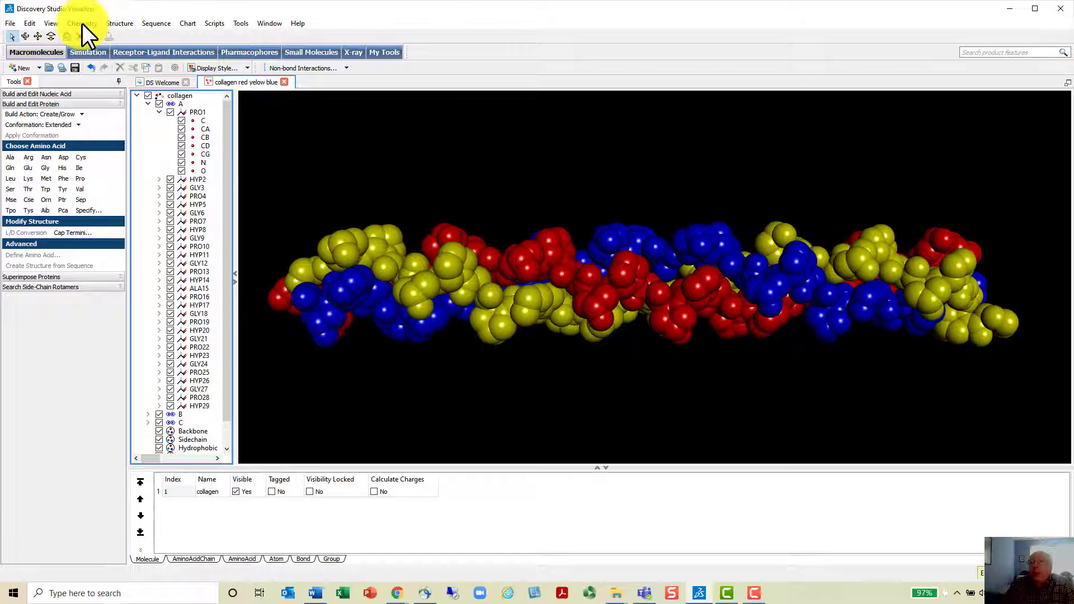
Hide chains B and C of the collagen model, leaving only chain A displayed.
click(24, 36)
drag(484, 272, 532, 273)
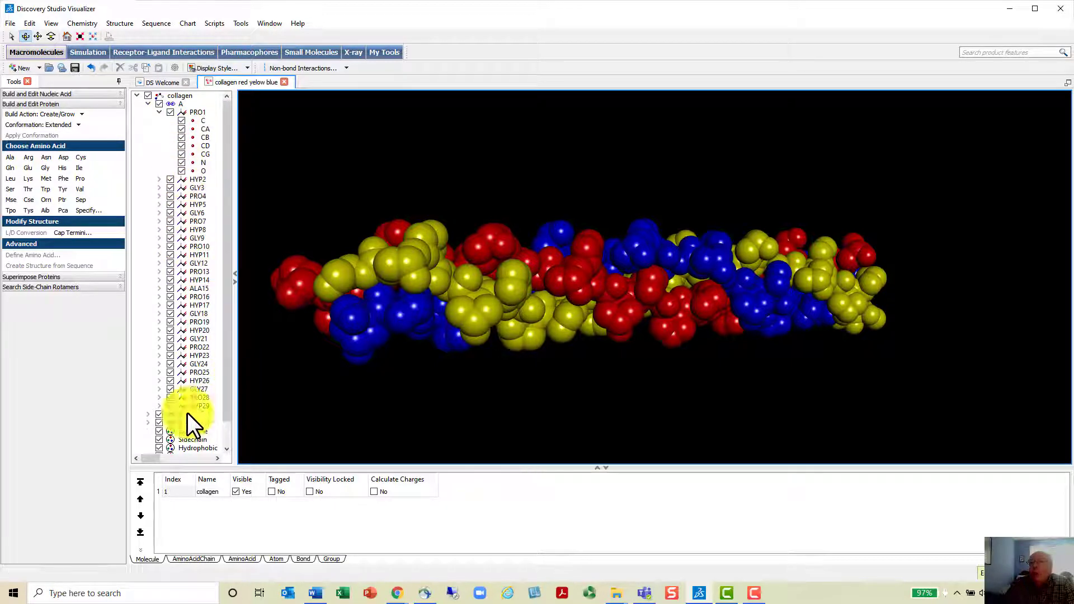
click(158, 414)
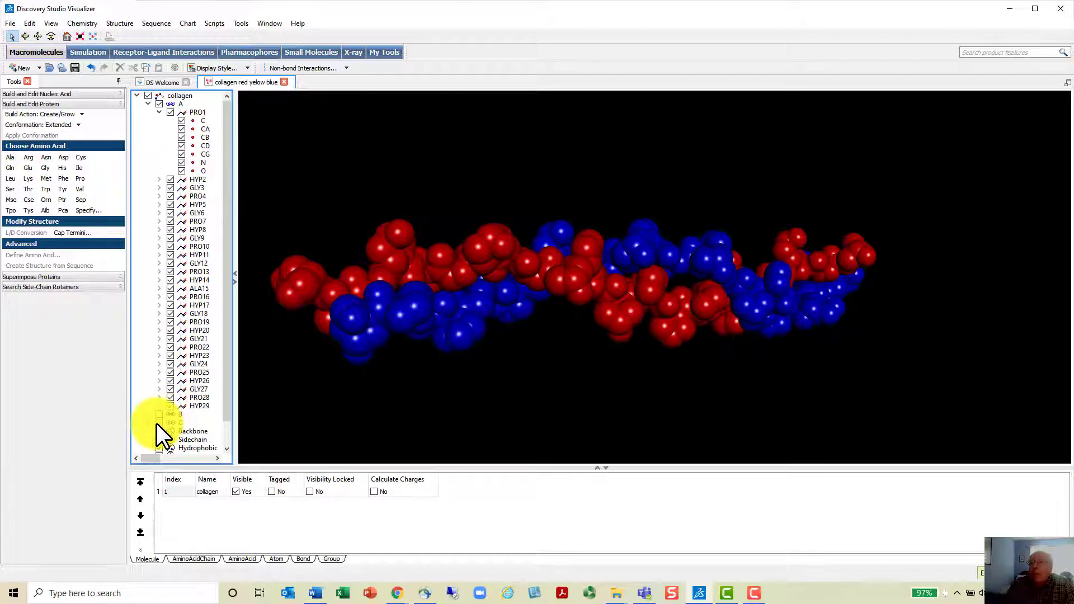
click(158, 422)
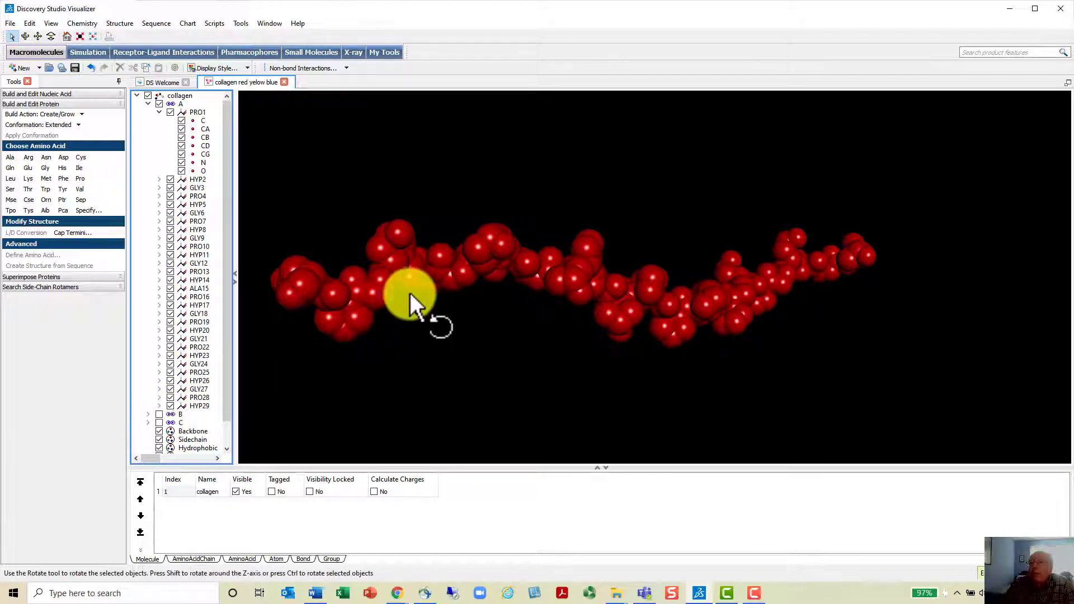
Add labels to the displayed chain with AminoAcid as the object and Name as the attribute.
click(70, 25)
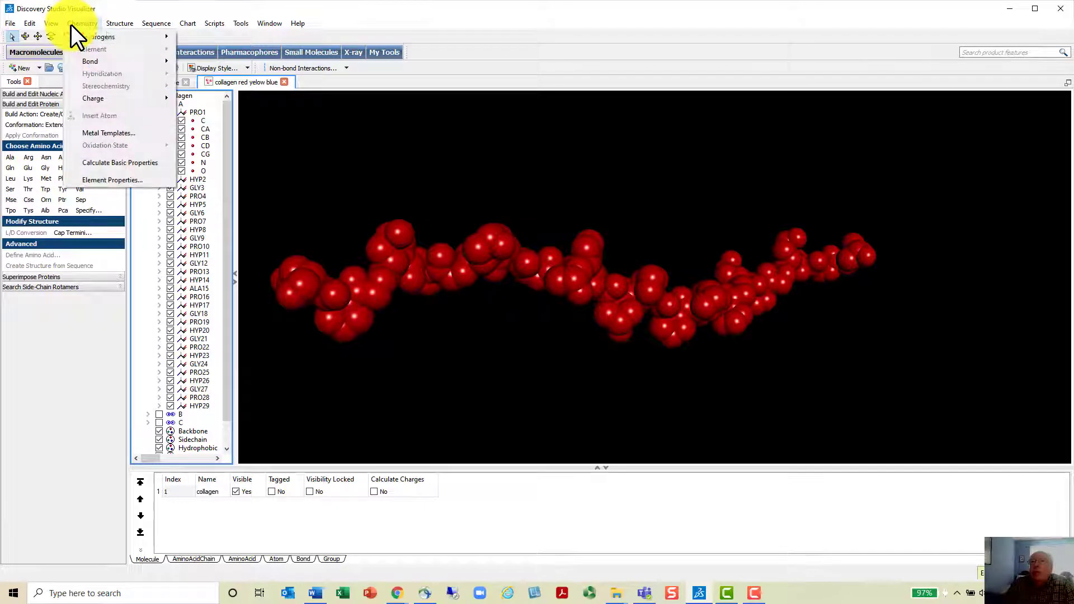
mouse_move(119, 22)
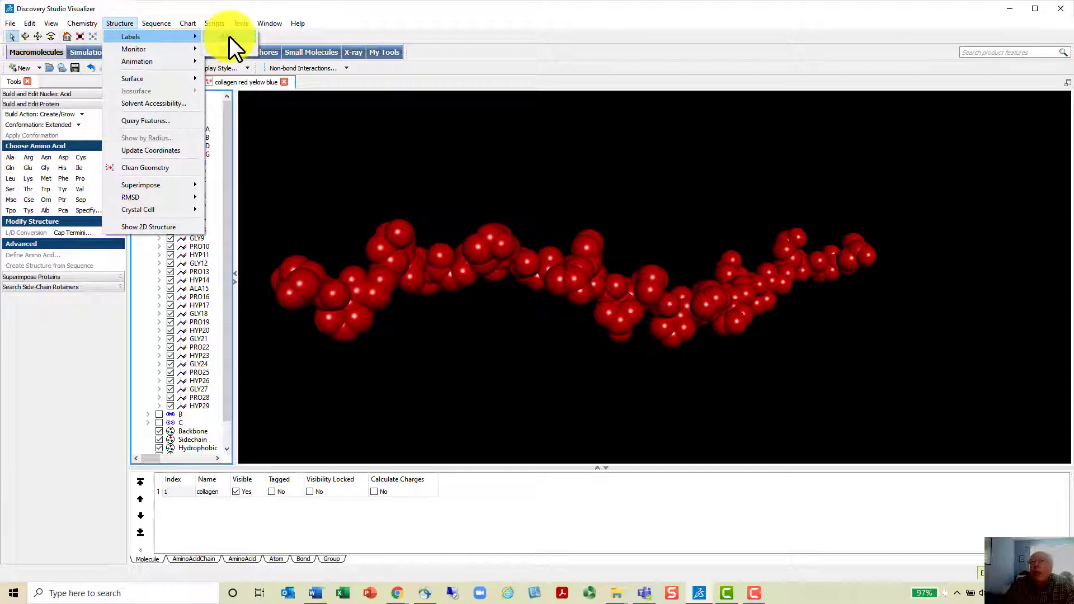
click(229, 36)
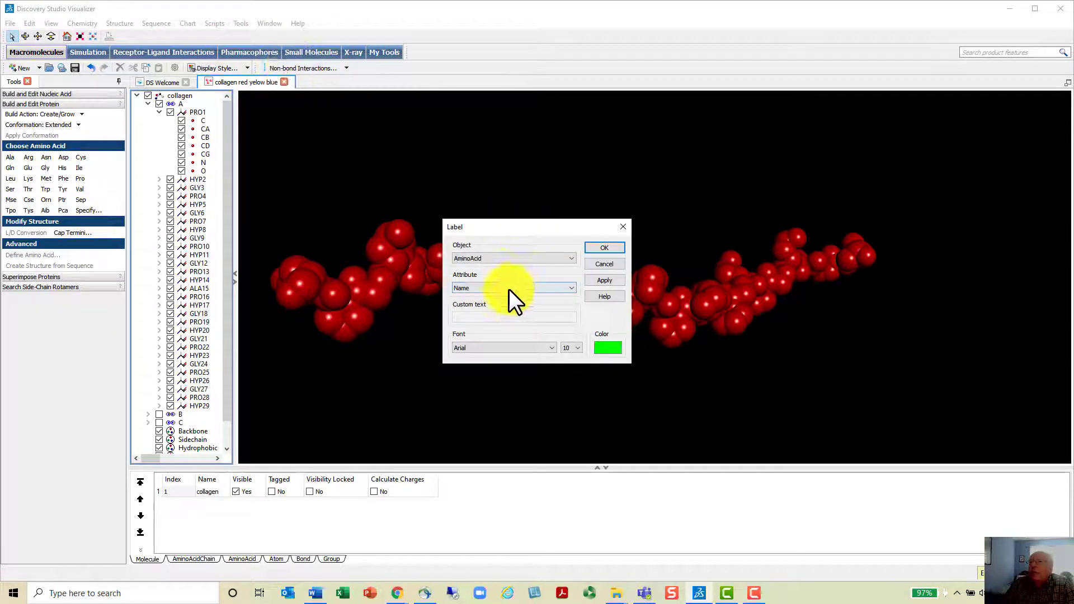
click(571, 257)
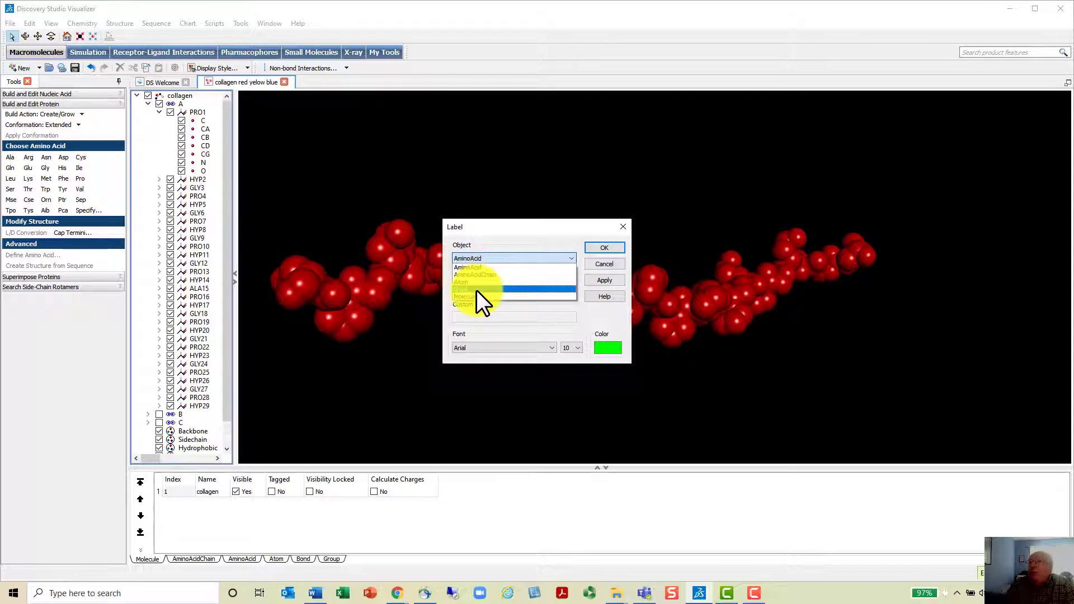
click(507, 256)
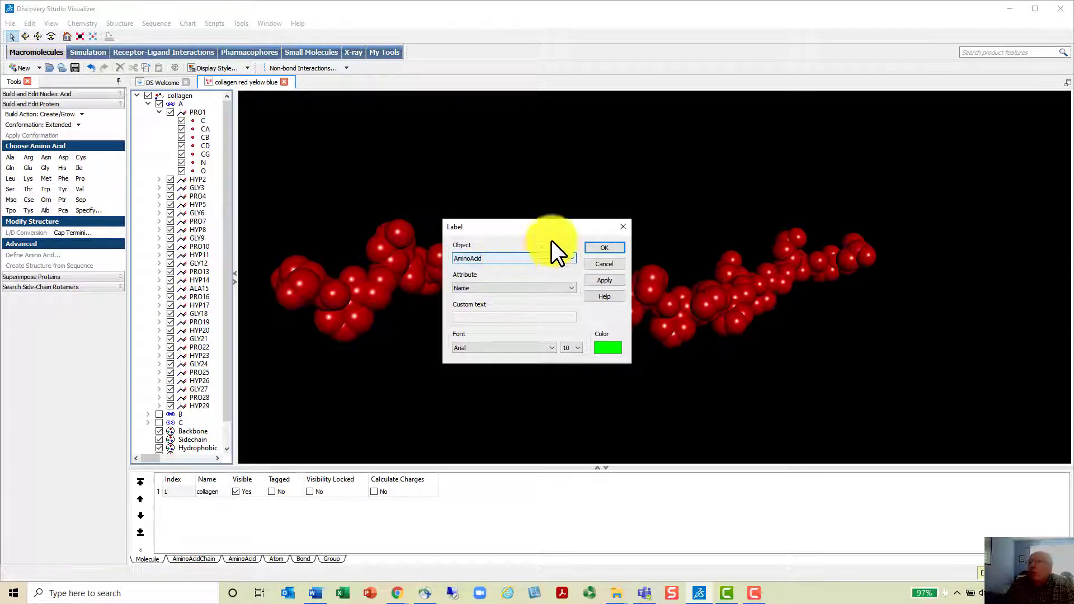
click(609, 256)
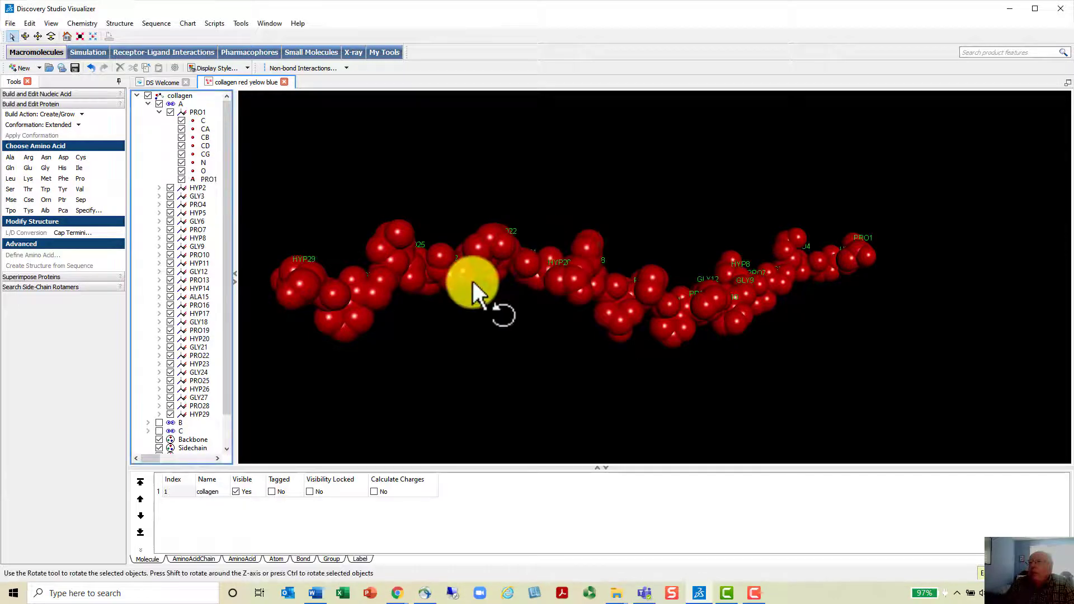
Turn the display of collagen chains B and C back on.
drag(472, 281, 363, 233)
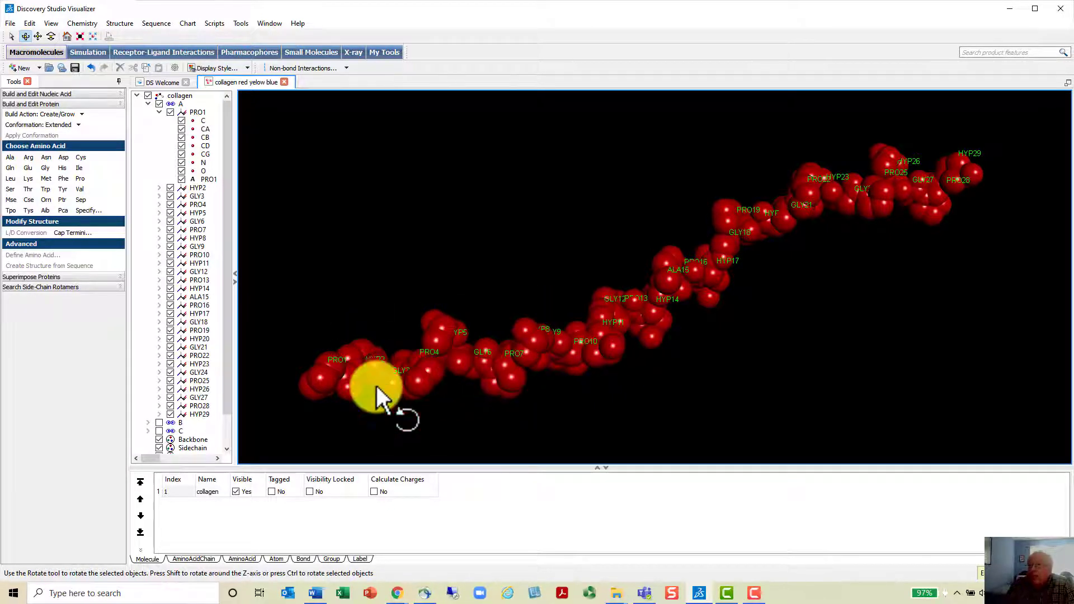
drag(376, 384, 314, 290)
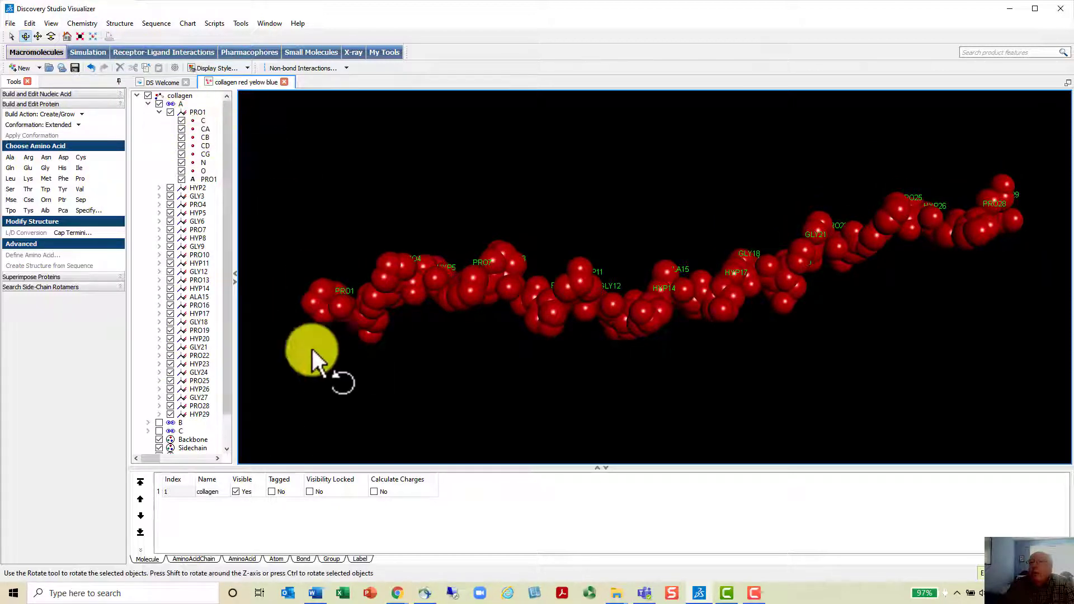
click(160, 424)
click(160, 431)
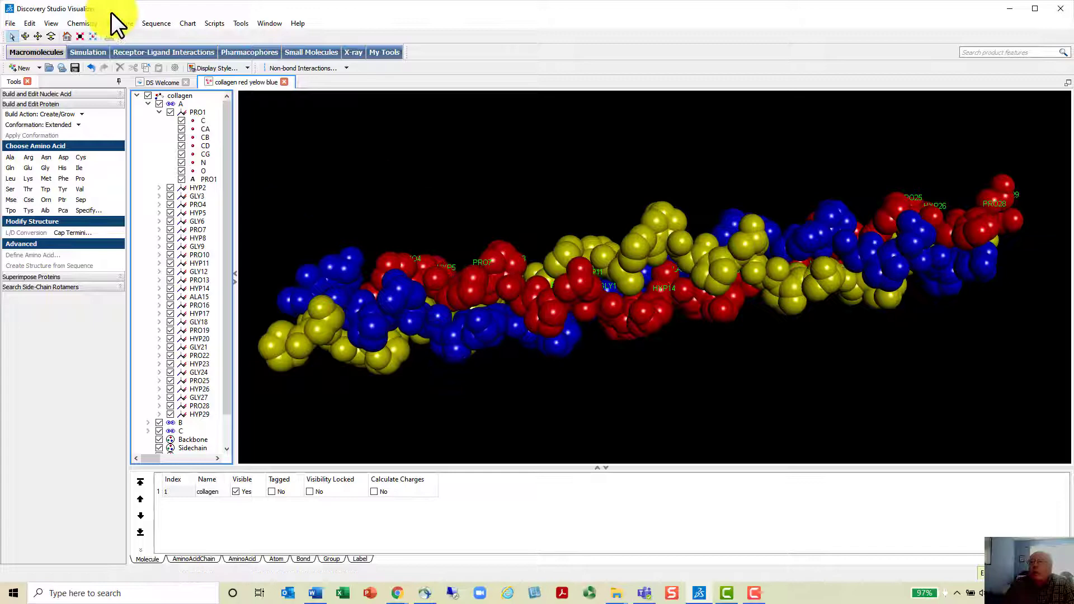
Change the atom display style of the collagen model to Line.
click(53, 24)
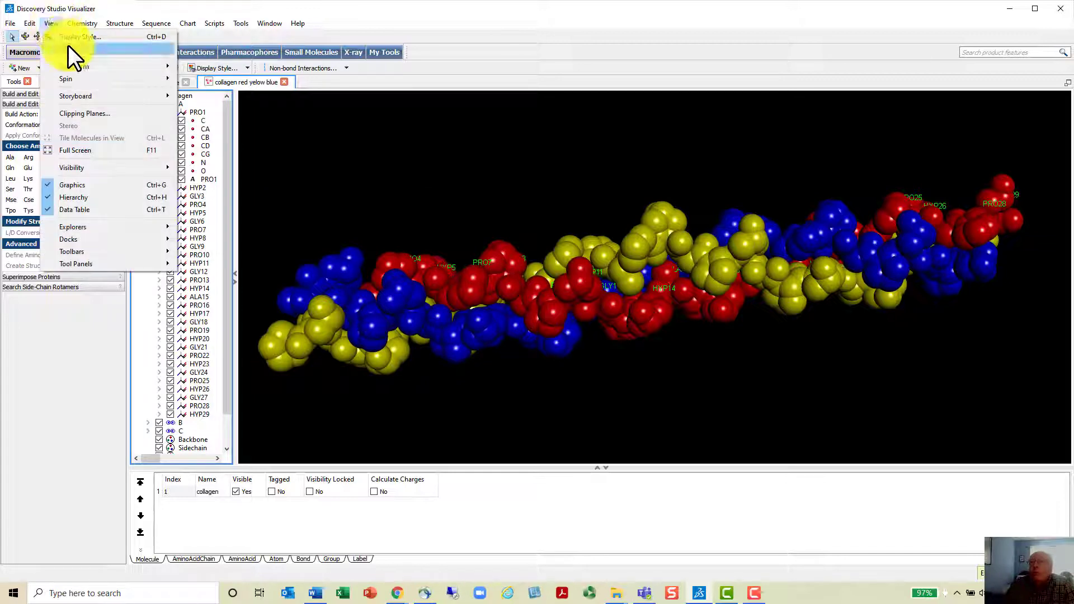
click(79, 37)
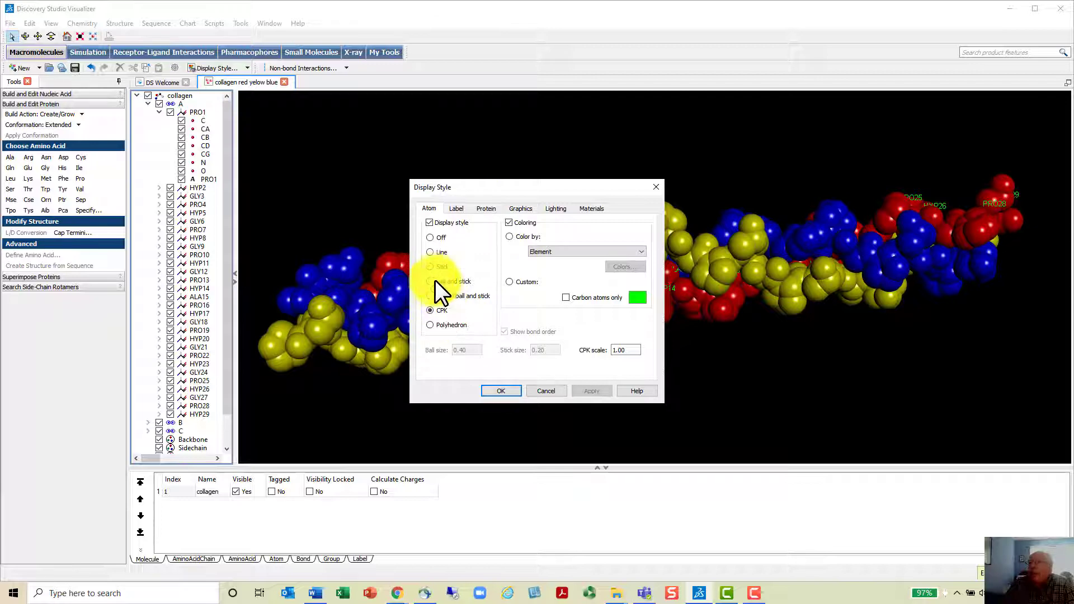
click(430, 251)
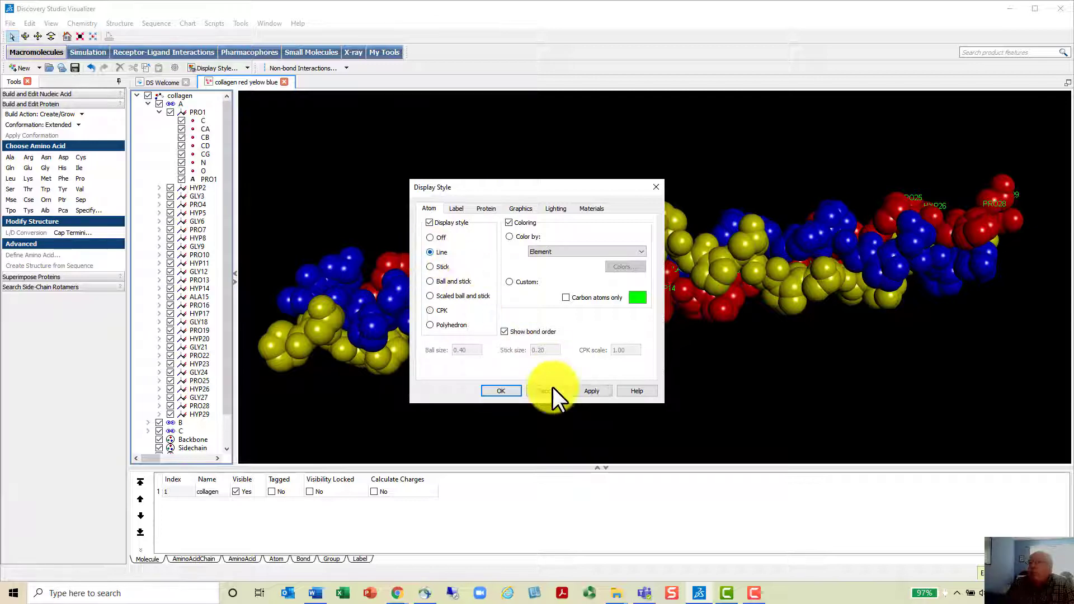
click(518, 391)
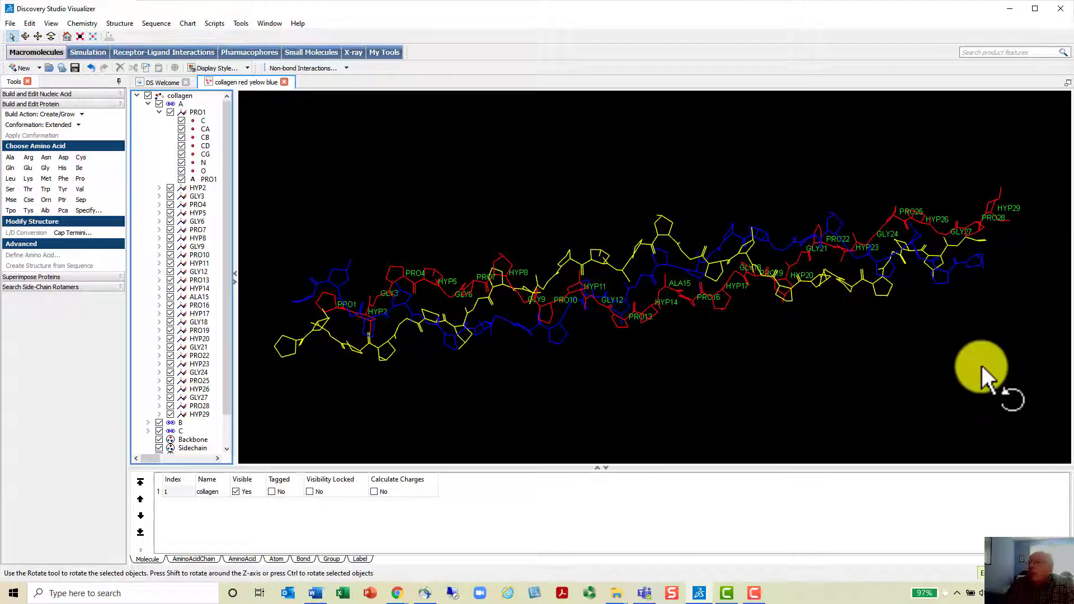
Hide collagen chains B and C and append a Trp amino acid to the end of chain A at HYP29.
click(159, 423)
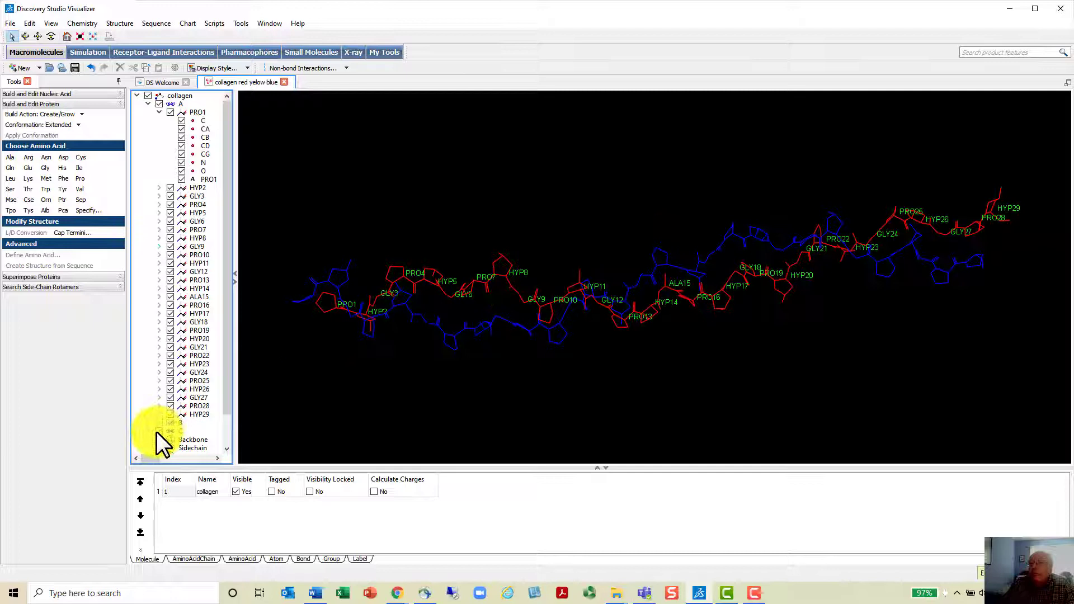
click(159, 432)
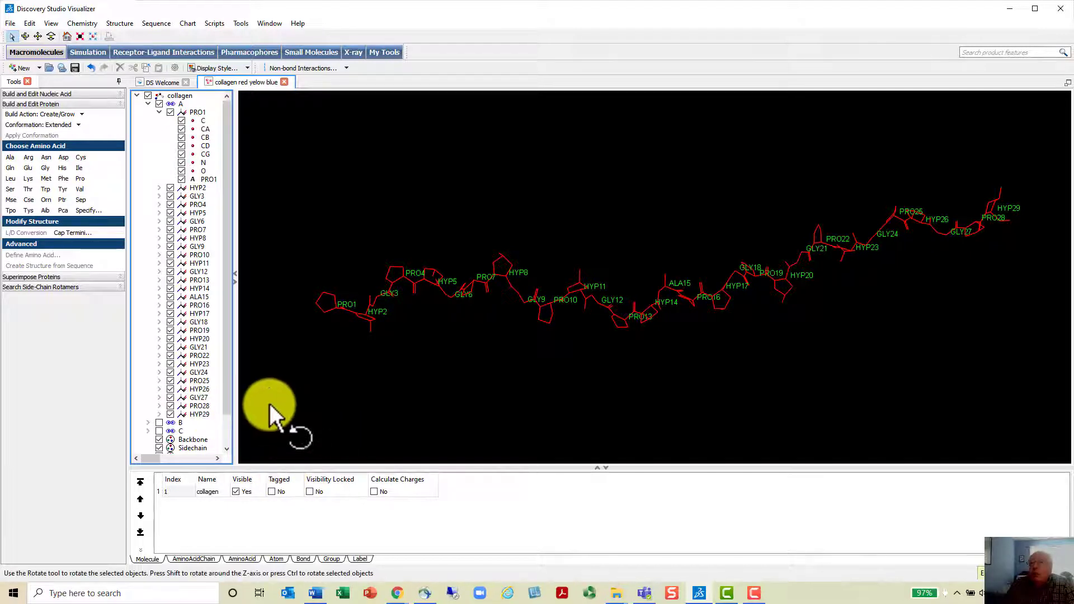
click(1021, 200)
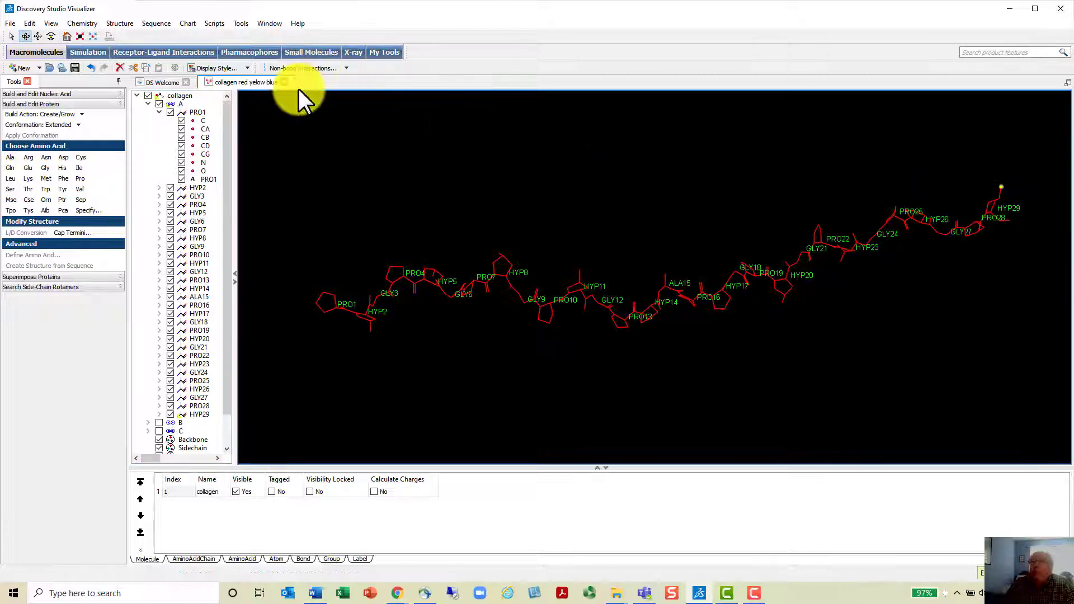
click(49, 189)
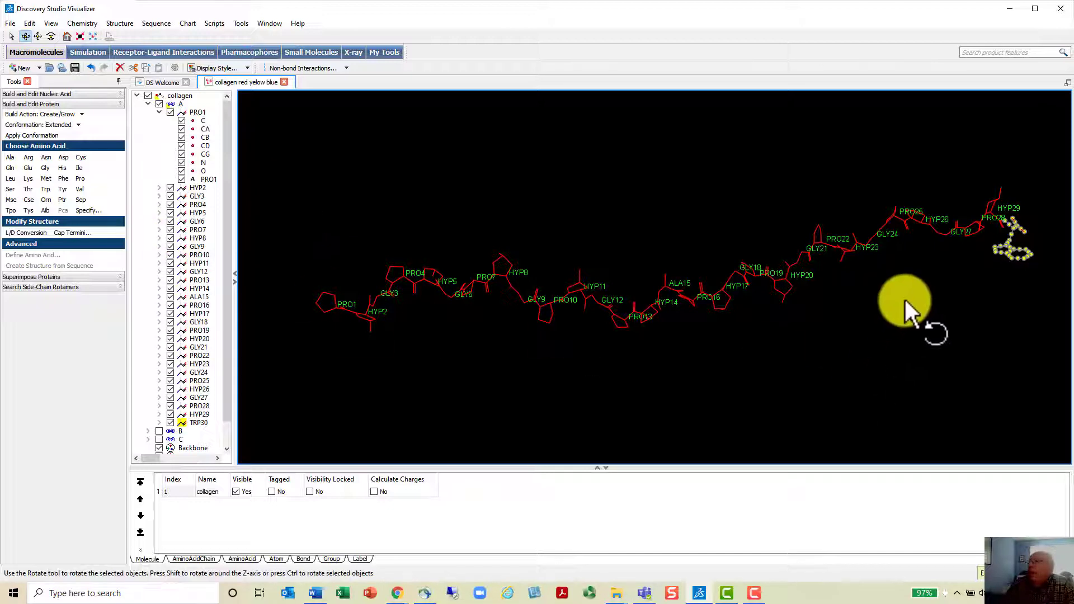
click(925, 300)
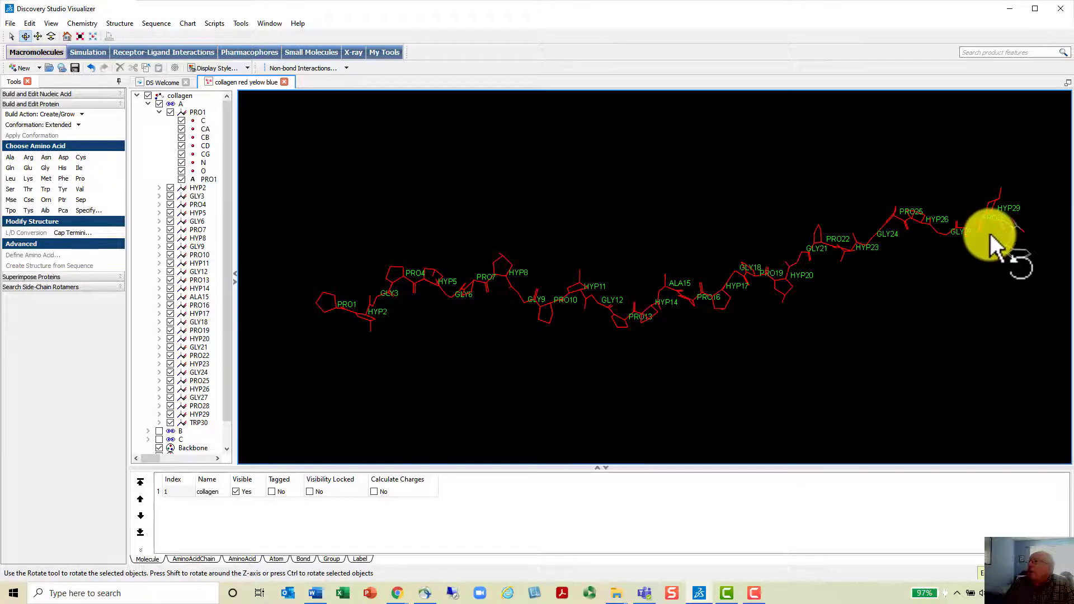
drag(1002, 241, 863, 279)
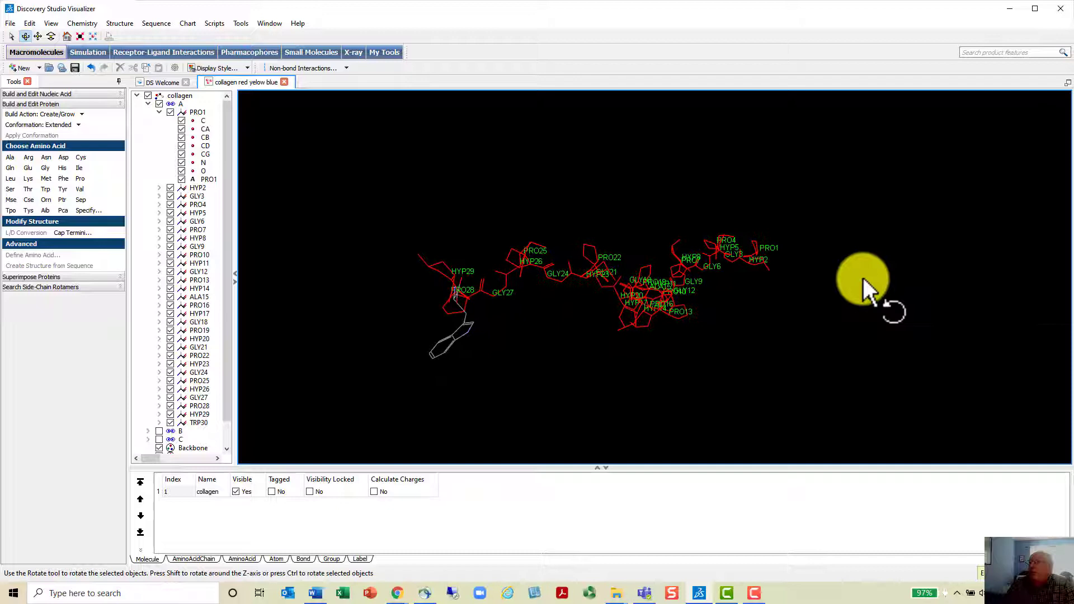